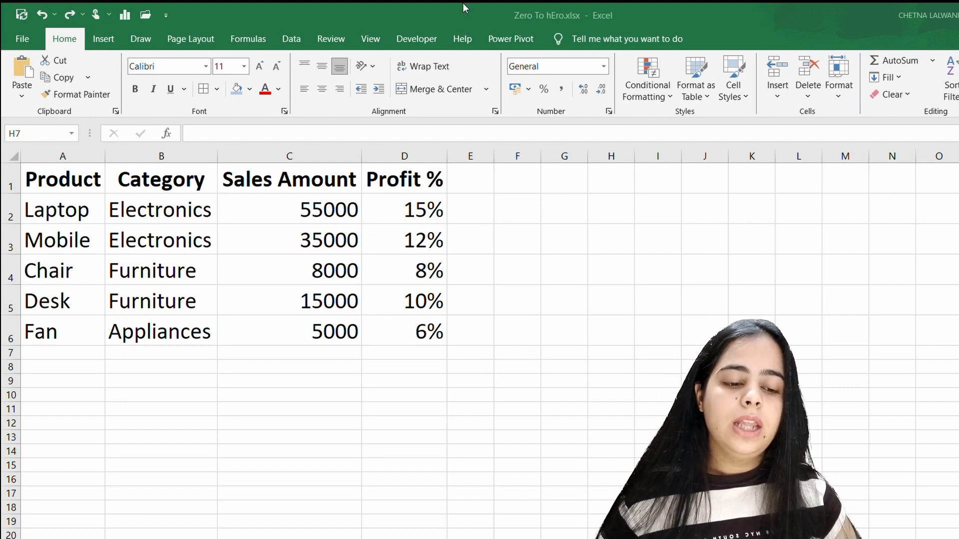
Step: Browse the available cell styles, including for the Laptop profit percentage in D2
left_click(740, 100)
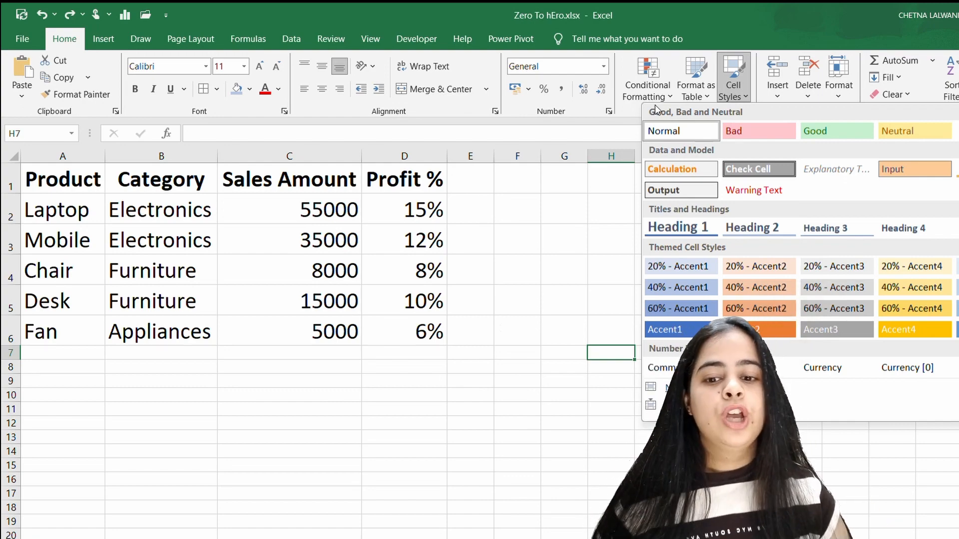
left_click(238, 100)
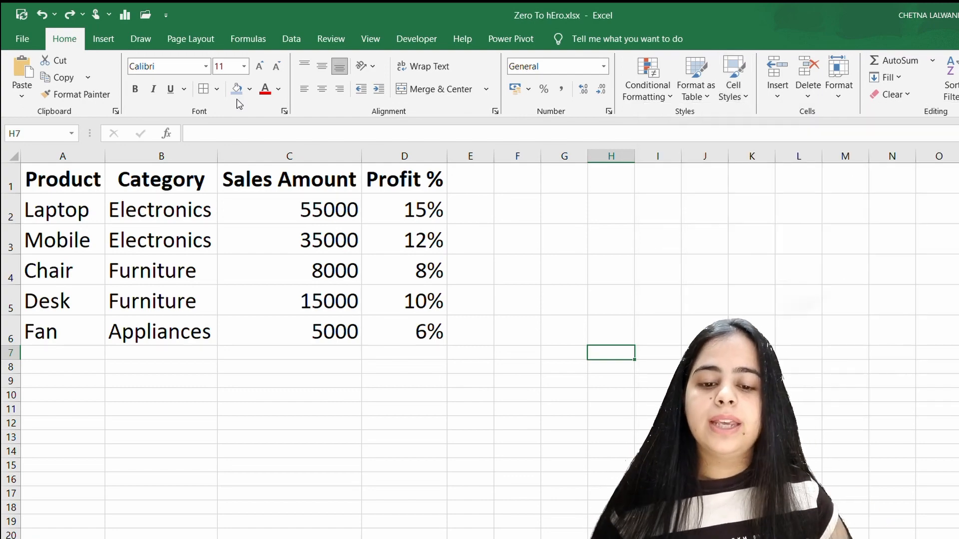
left_click(441, 202)
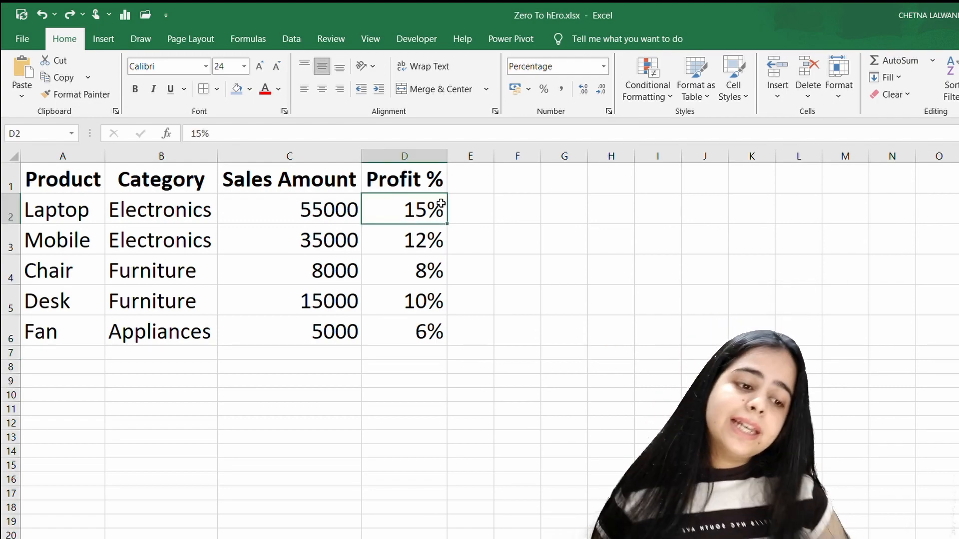
left_click(743, 87)
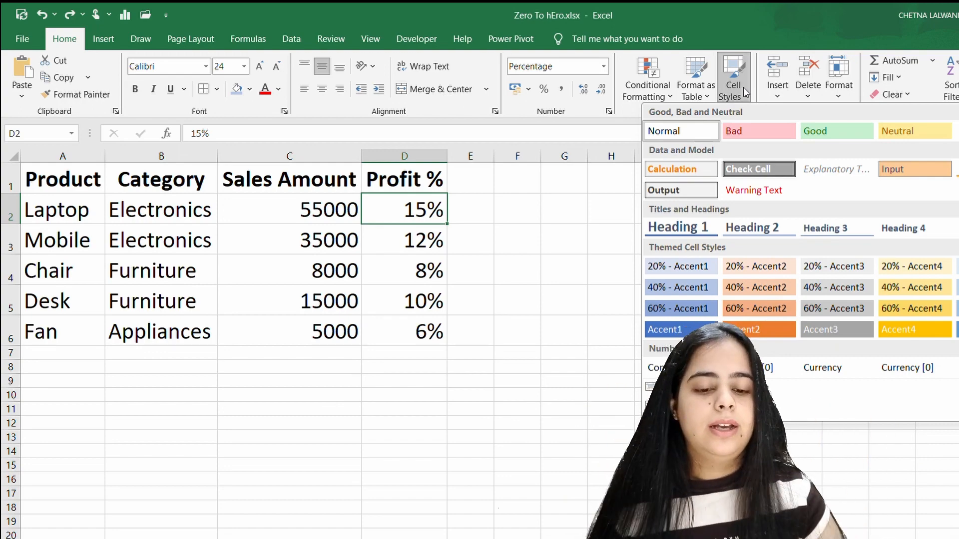
Step: Apply the Neutral cell style to the Desk profit percentage in D5
left_click(434, 301)
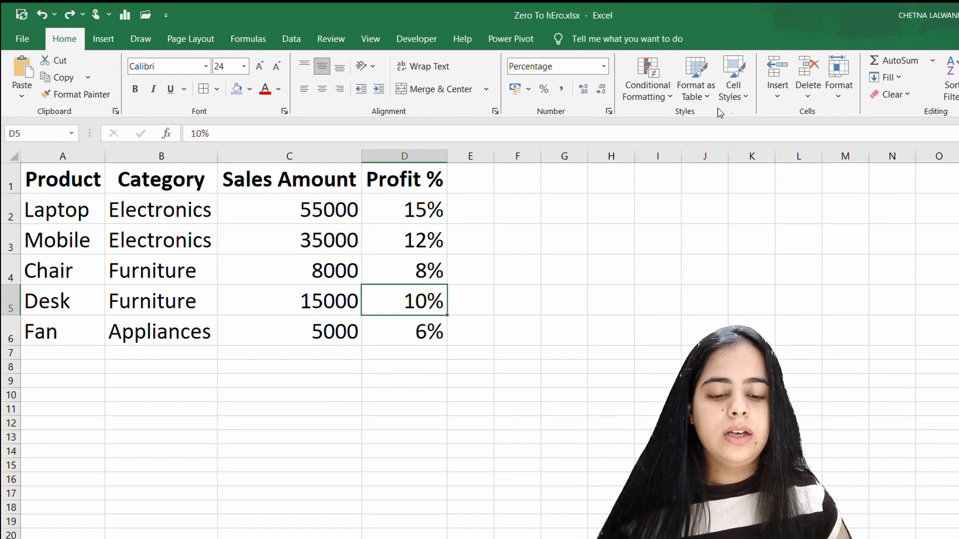
left_click(743, 102)
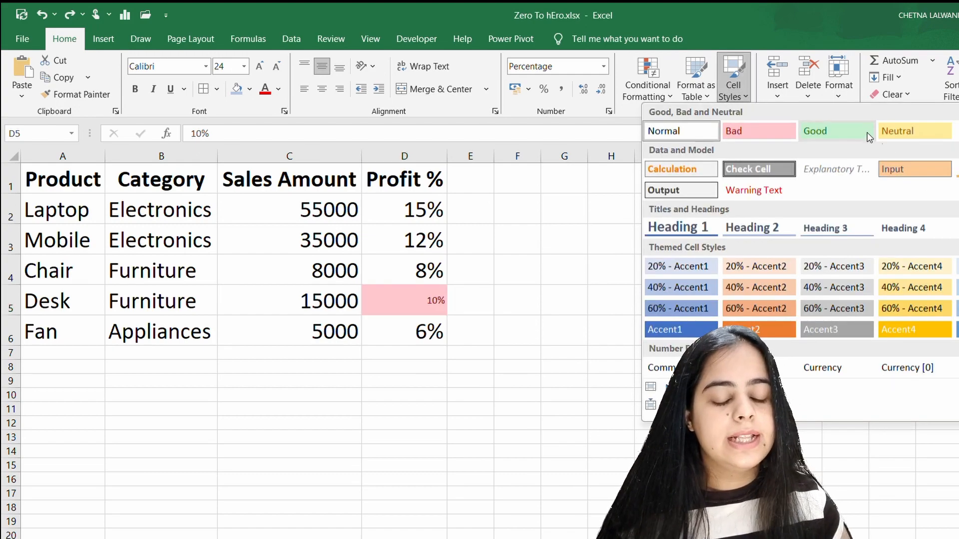
left_click(892, 132)
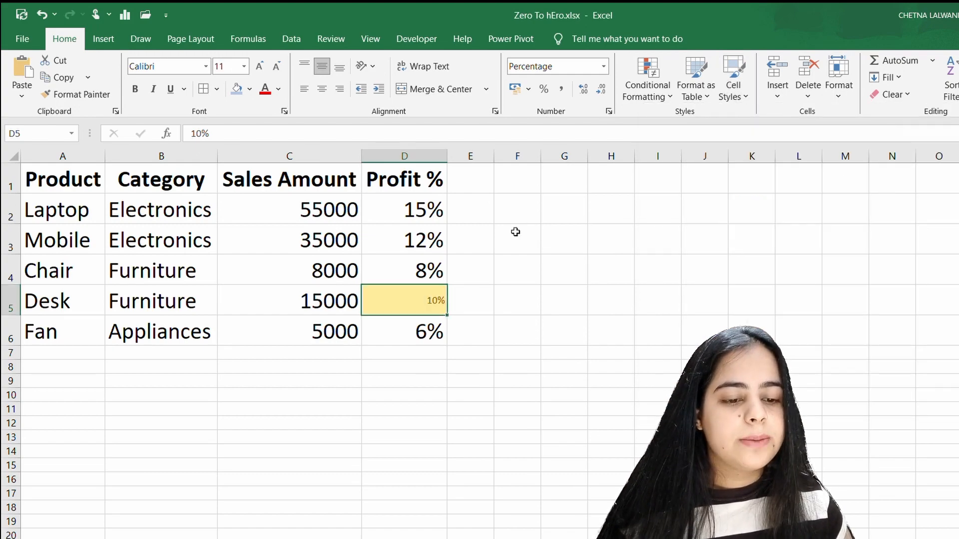
Step: Apply the Bad cell style to the Chair profit percentage in D4
left_click(432, 214)
left_click(446, 268)
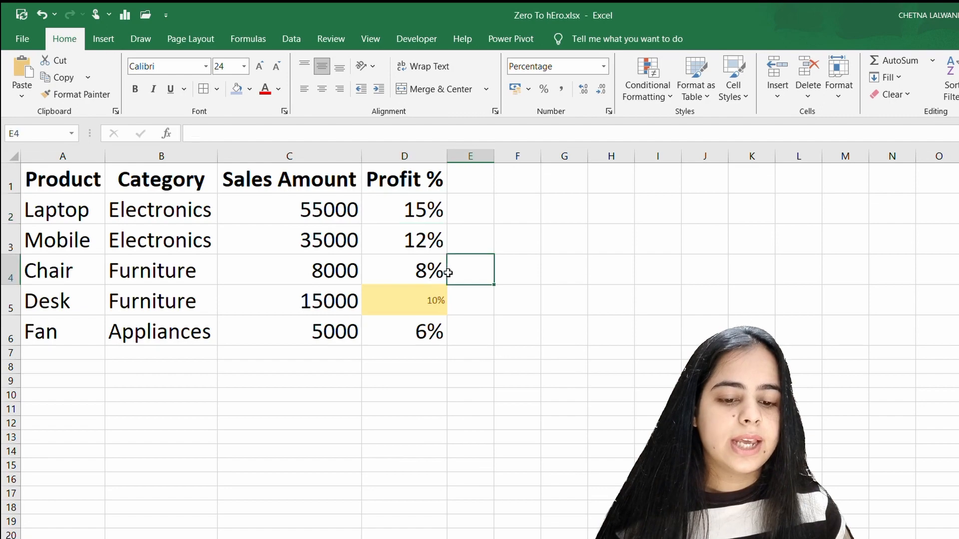
left_click(439, 271)
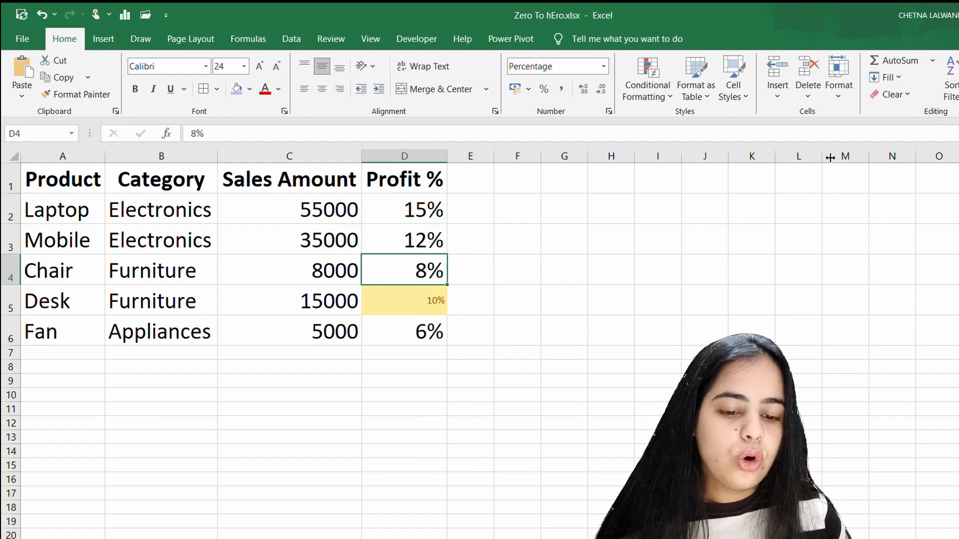
left_click(742, 84)
left_click(773, 128)
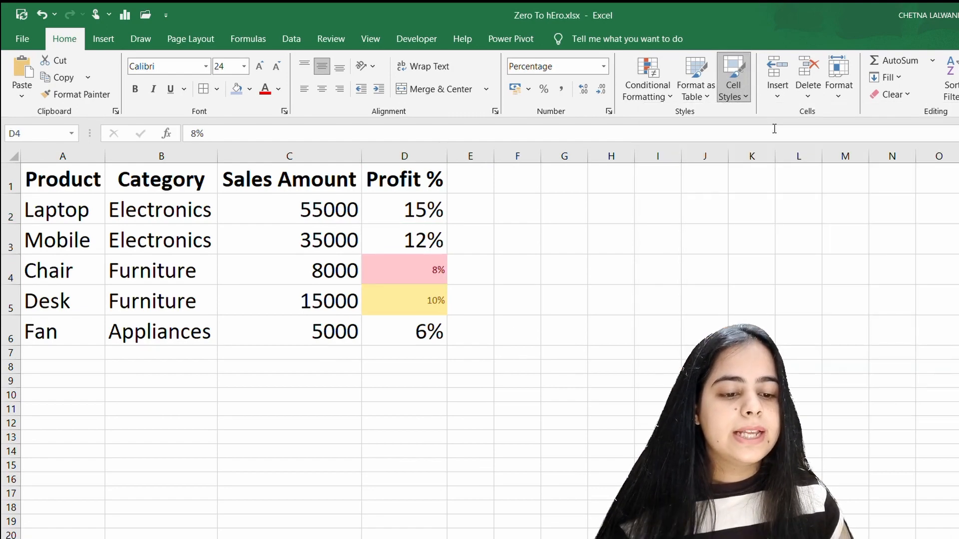
Step: Preview the Calculation style from the Data and Model group on the Fan profit percentage in D6, without applying it
left_click(432, 338)
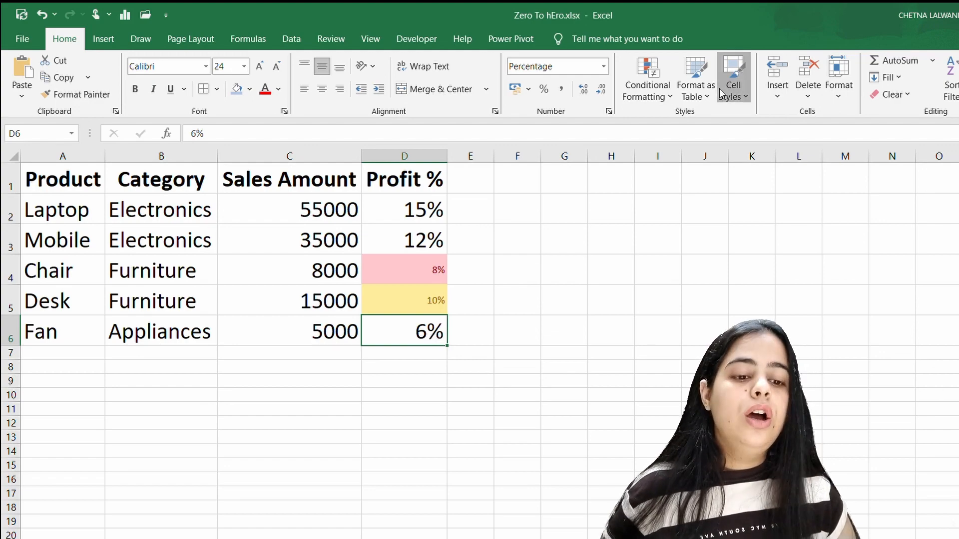
left_click(732, 83)
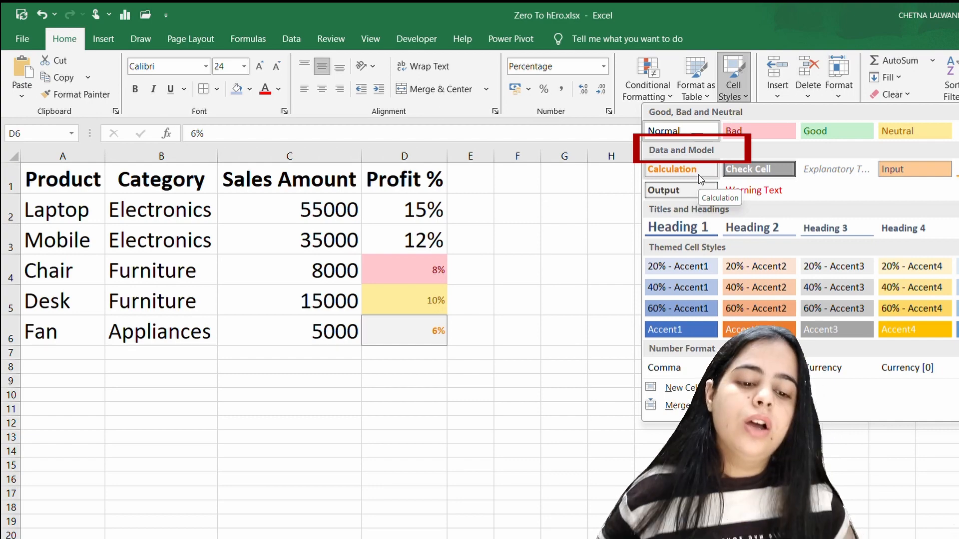
key("Escape")
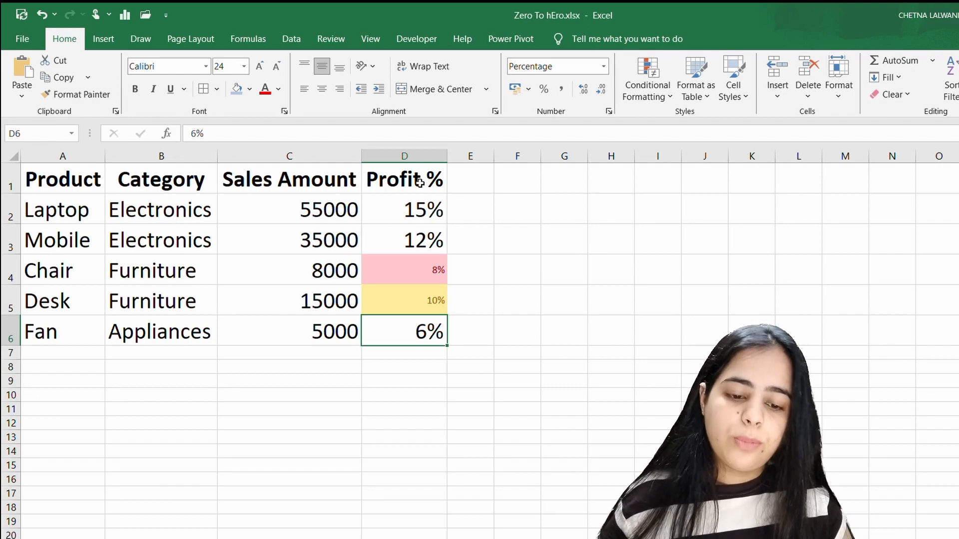
Step: Review the cell style options for the empty cell E1 and the Mobile sales amount in C3
left_click(457, 190)
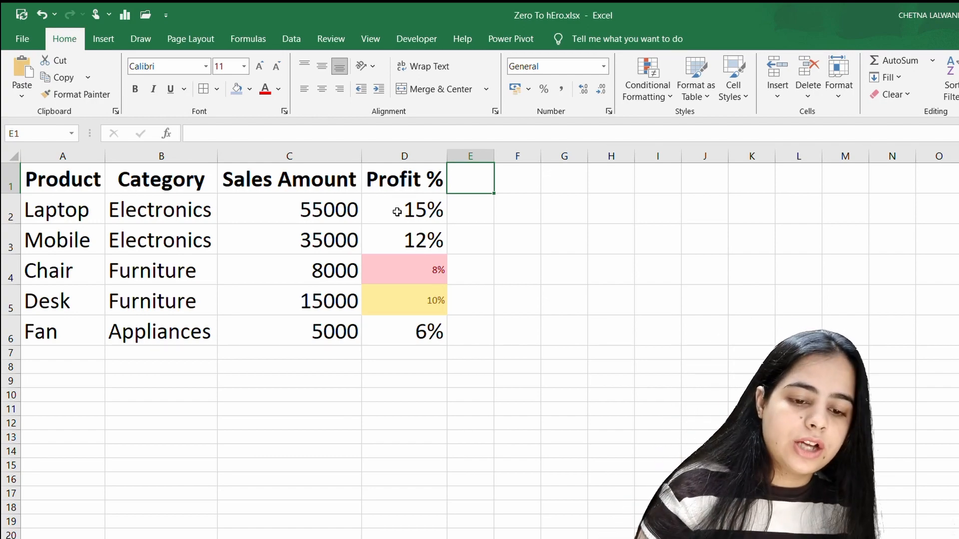
left_click(725, 95)
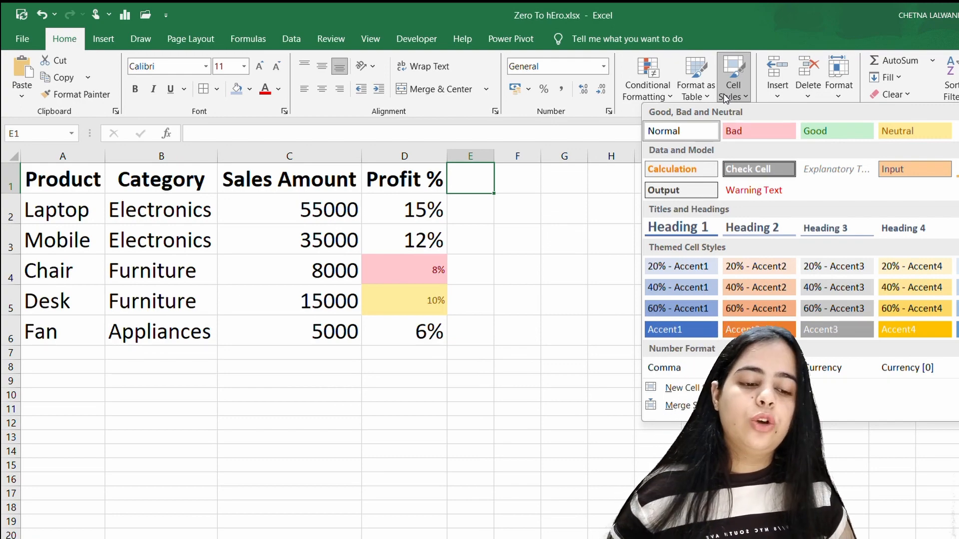
left_click(316, 230)
left_click(316, 230)
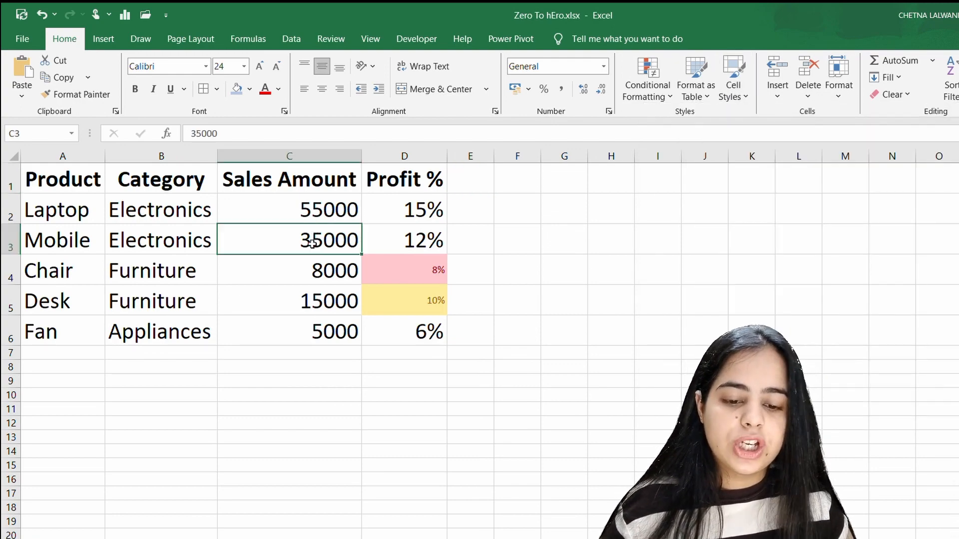
left_click(732, 93)
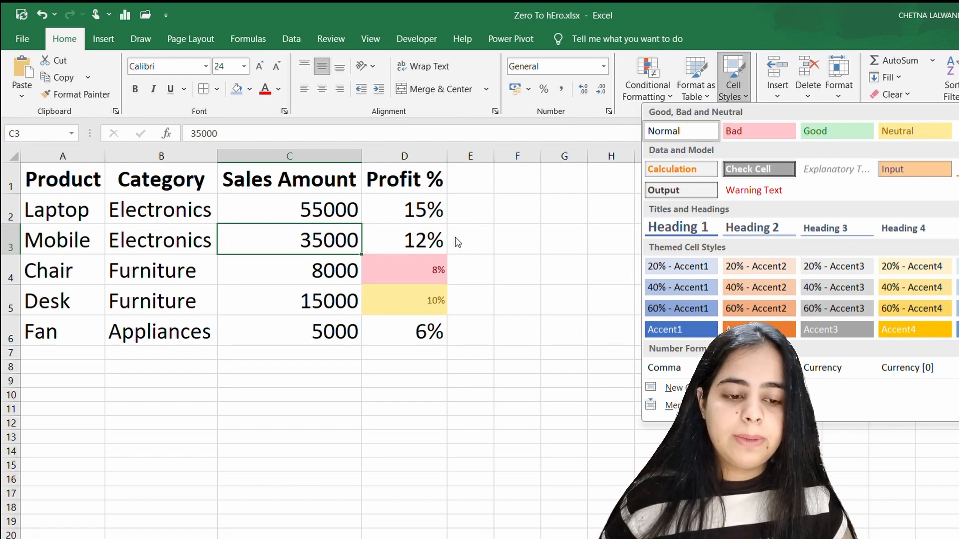
key("Escape")
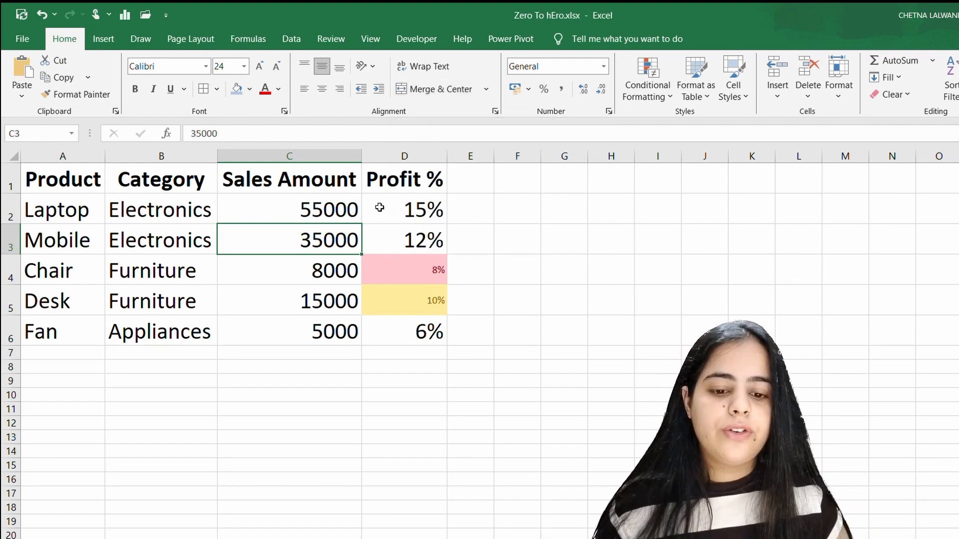
left_click(729, 102)
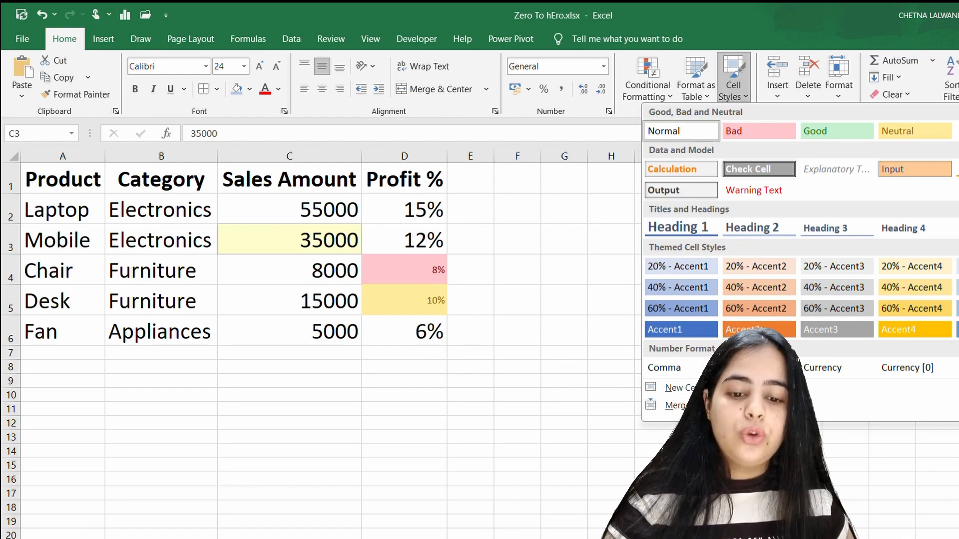
Step: Insert a blank note on the Desk sales amount in C5 and undo it
left_click(292, 312)
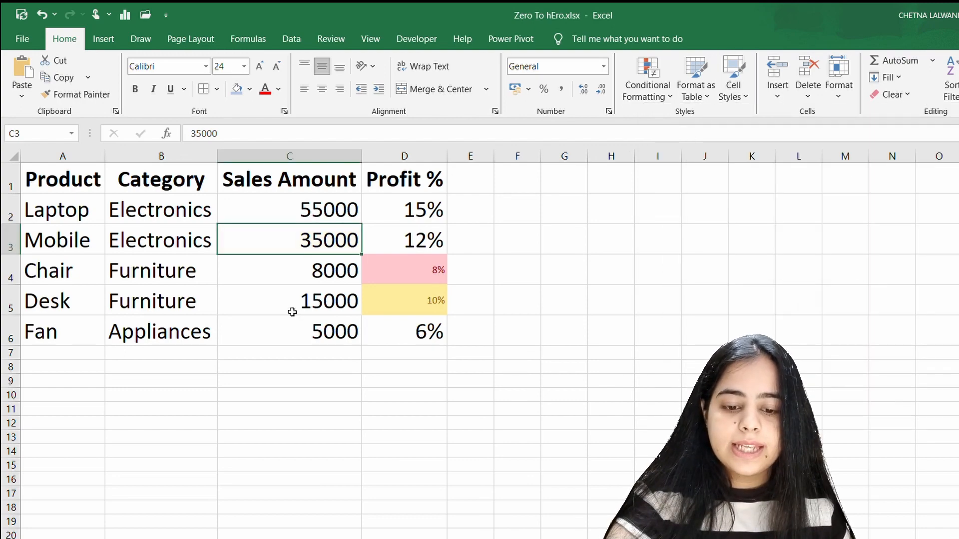
right_click(292, 312)
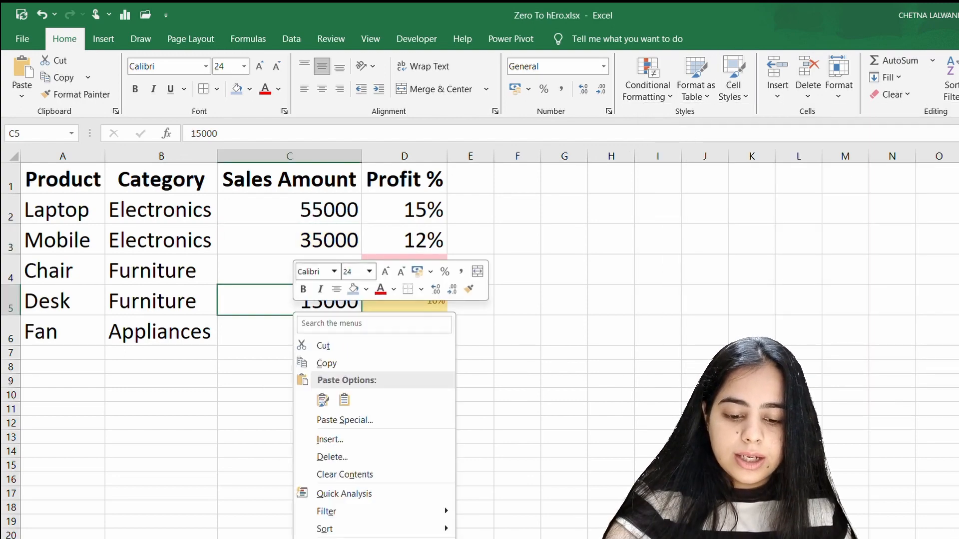
left_click(345, 538)
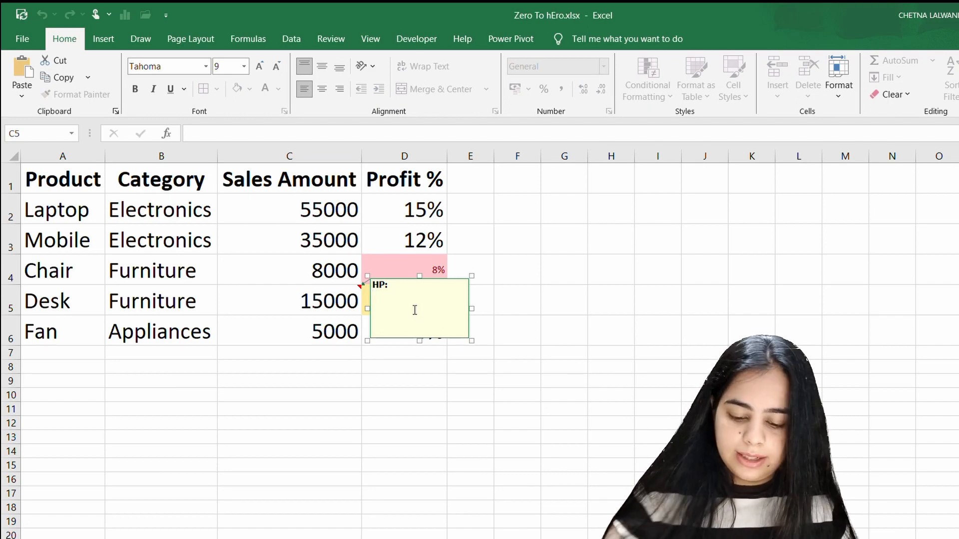
left_click(660, 208)
key("ctrl+z")
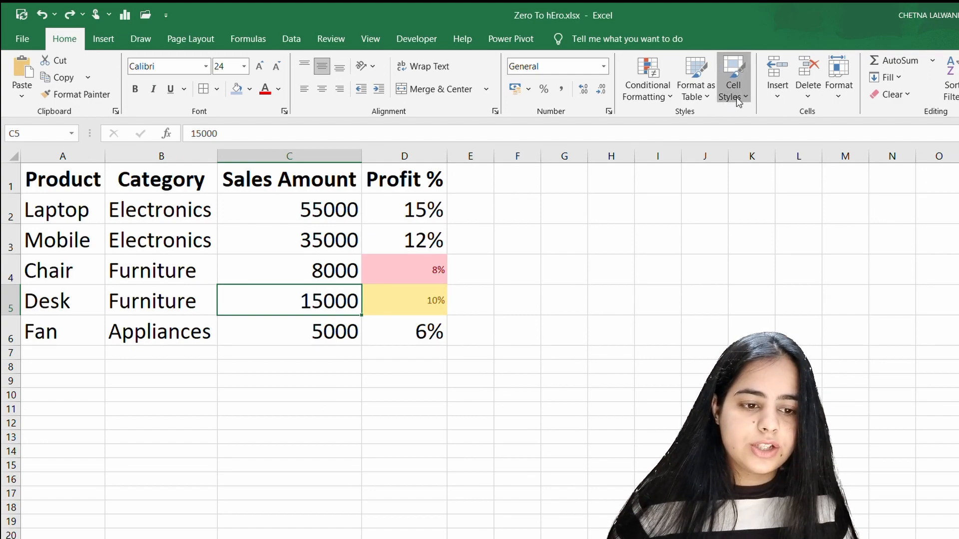
Step: Preview cell styles on the Desk sales amount in C5 and on the header row A1:D1, without applying any
left_click(733, 80)
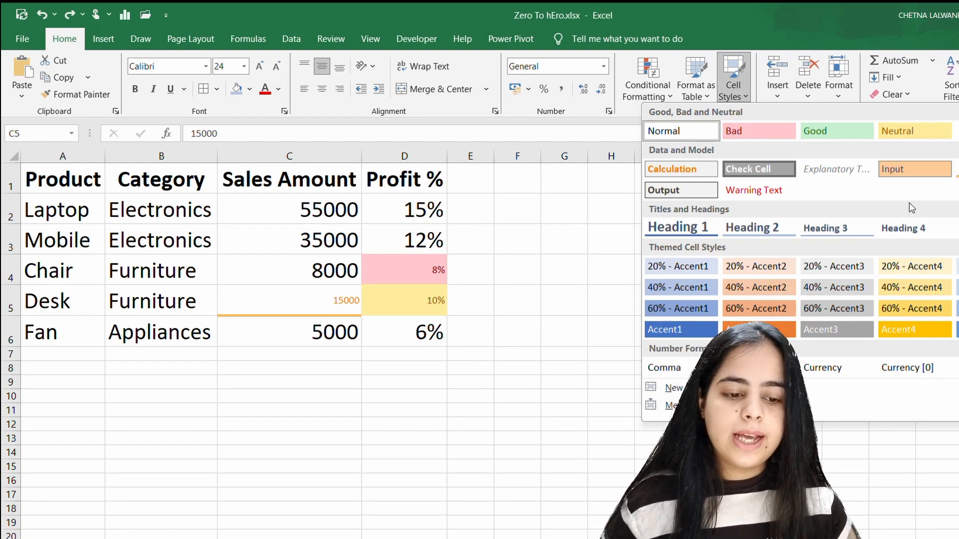
left_click(85, 176)
left_click_drag(85, 176, 413, 175)
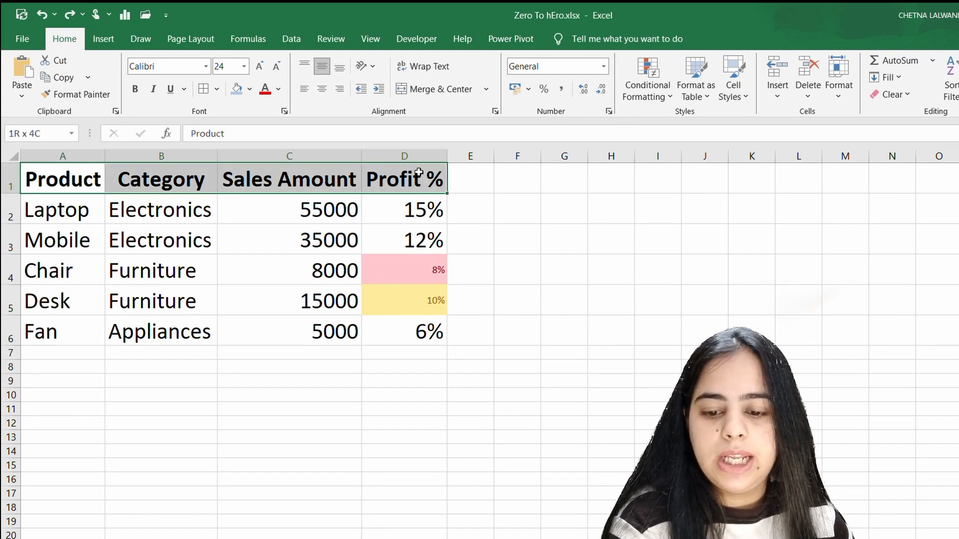
left_click(205, 70)
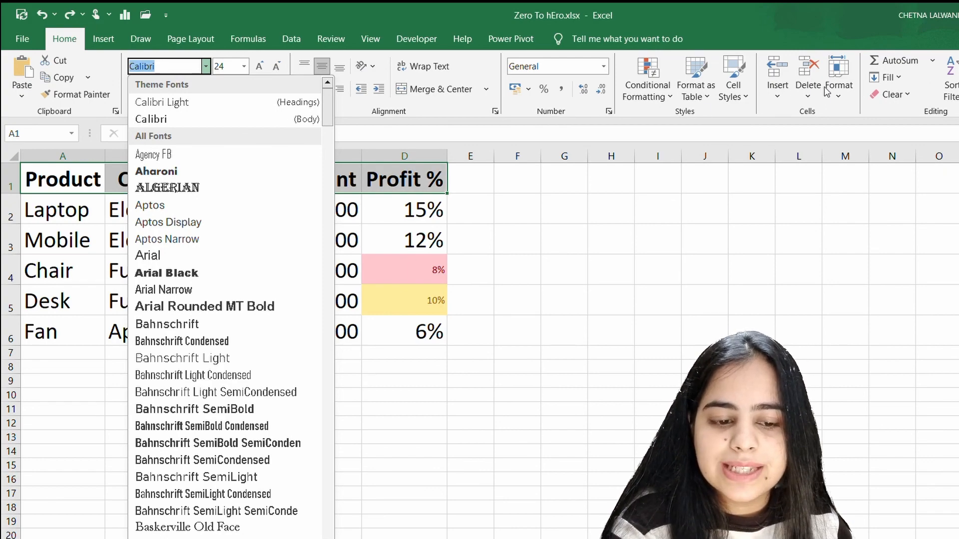
left_click(733, 89)
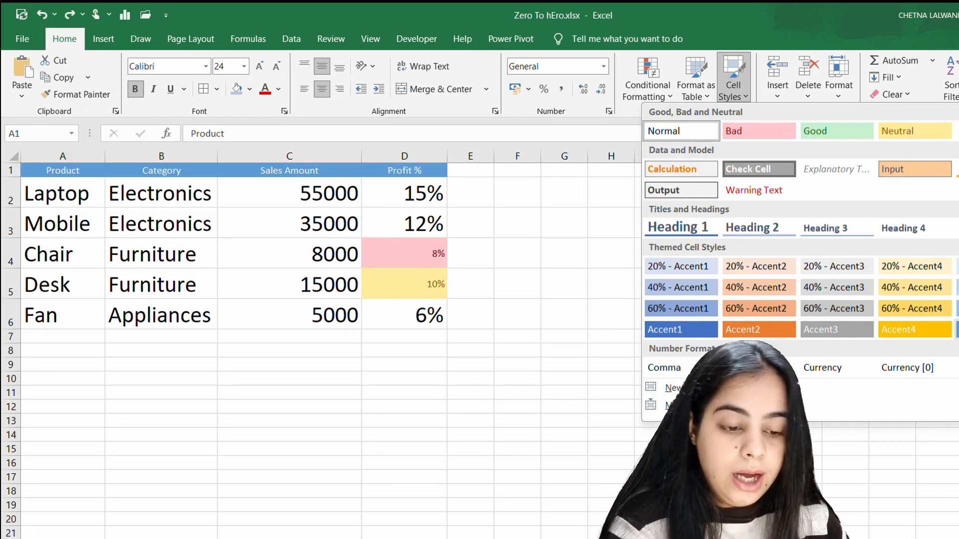
left_click(455, 265)
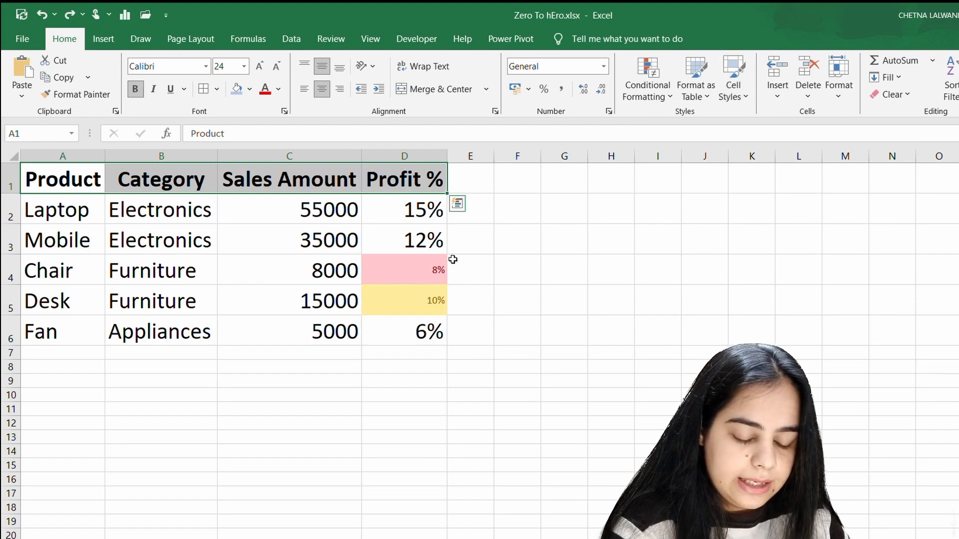
Step: Examine the heading styles and the new cell style's format settings for the sales amounts in C2:C6, without creating a style
left_click_drag(325, 210, 328, 334)
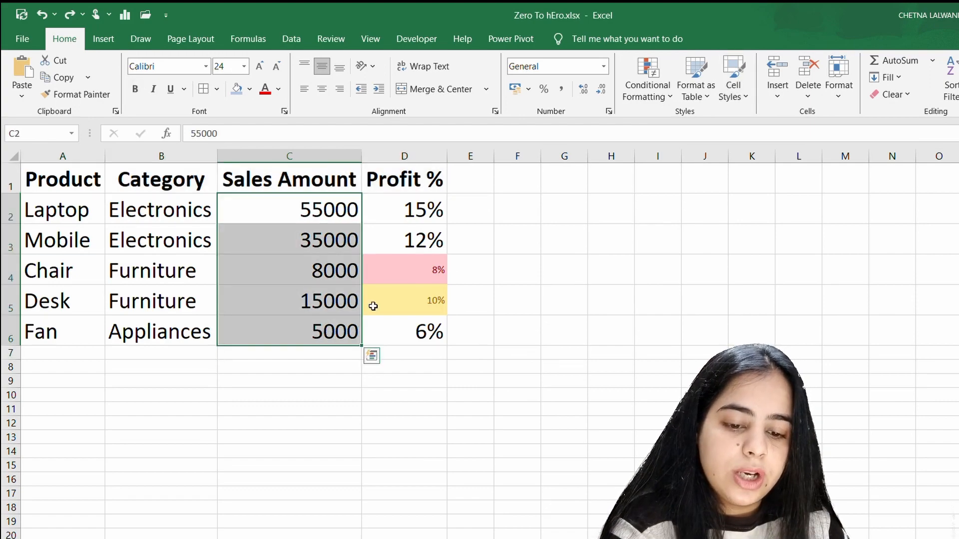
left_click(733, 85)
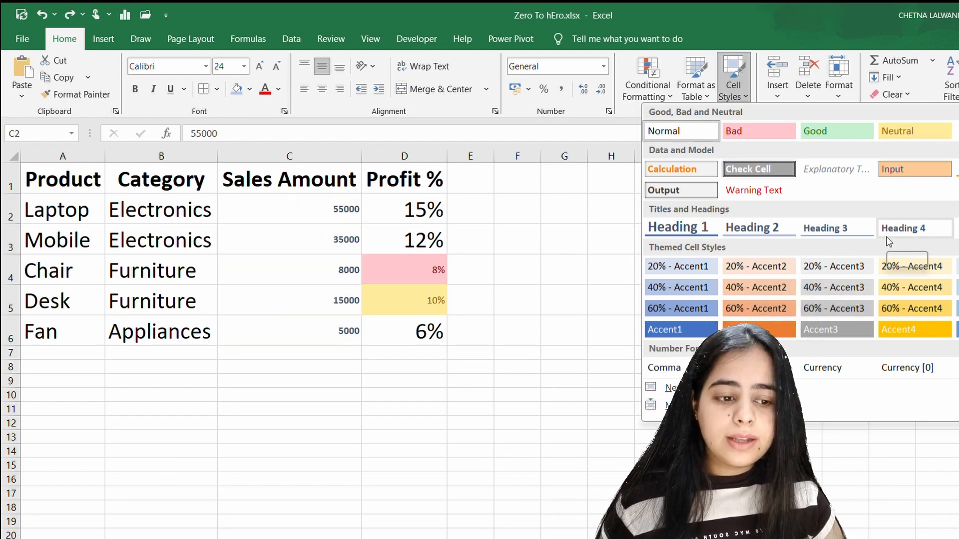
left_click(672, 388)
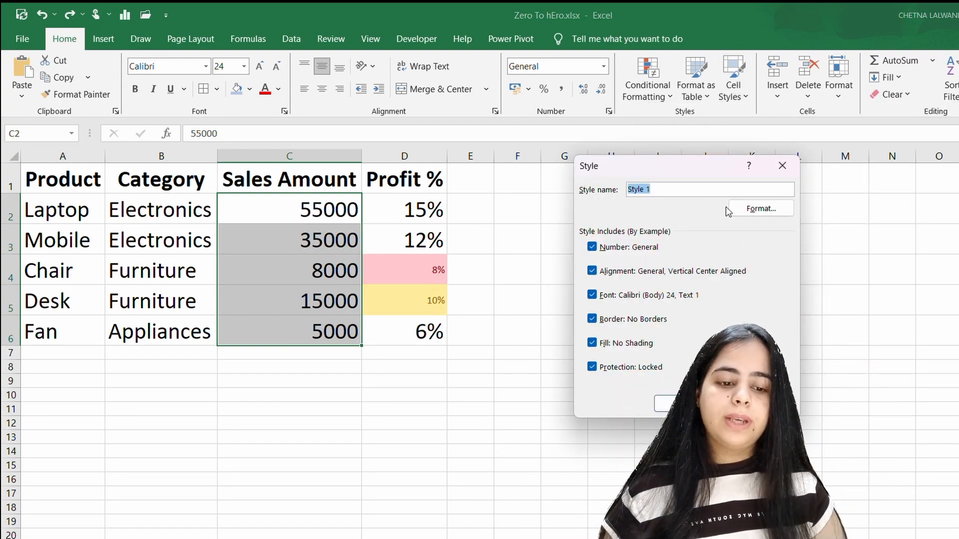
left_click(775, 214)
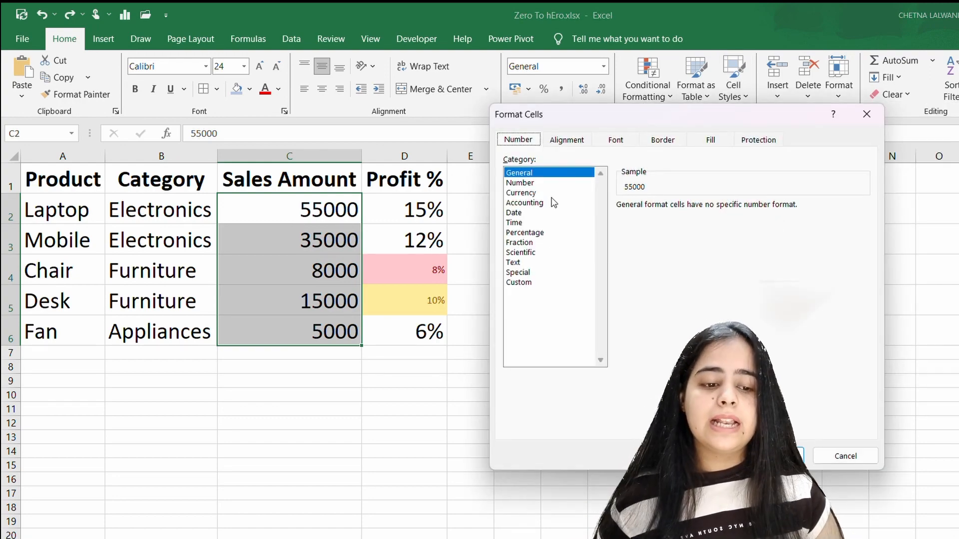
left_click(867, 116)
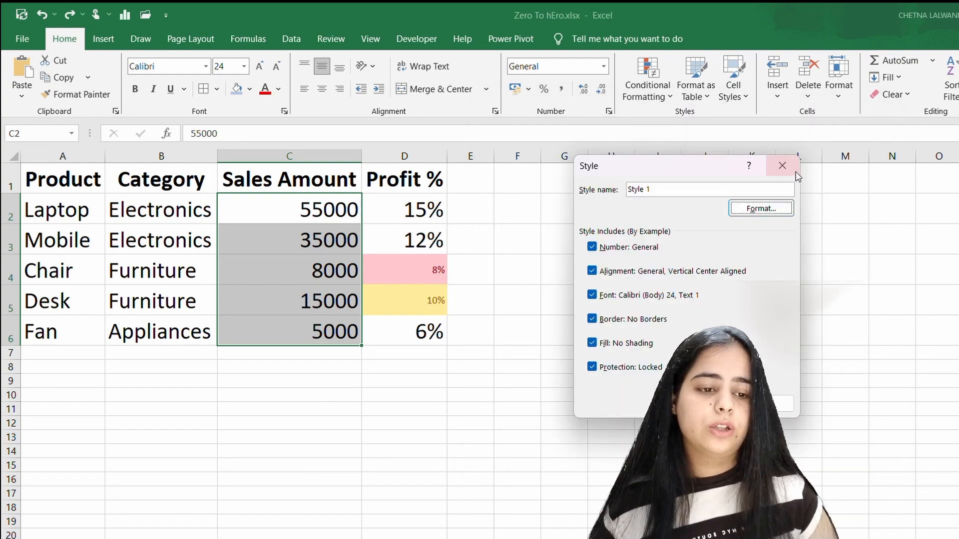
left_click(782, 165)
left_click(738, 93)
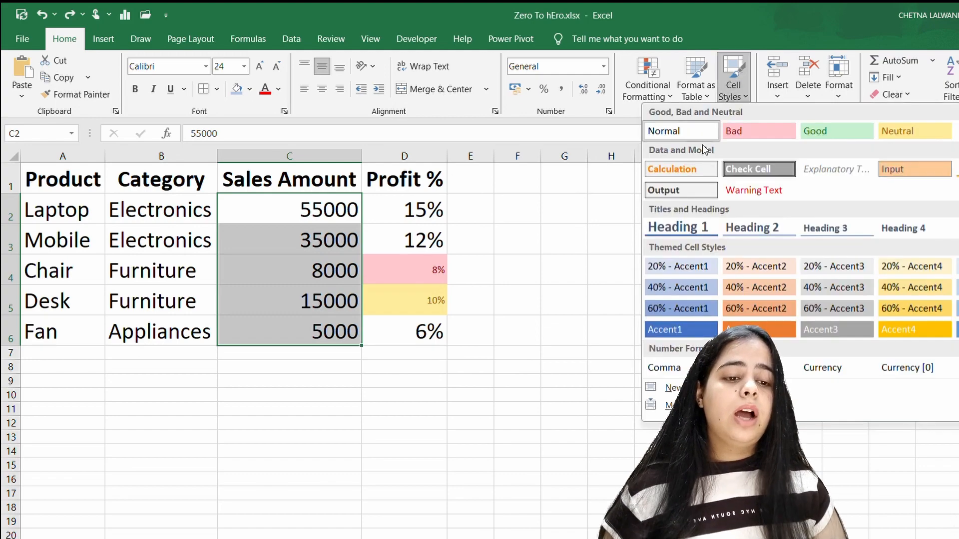
left_click(613, 425)
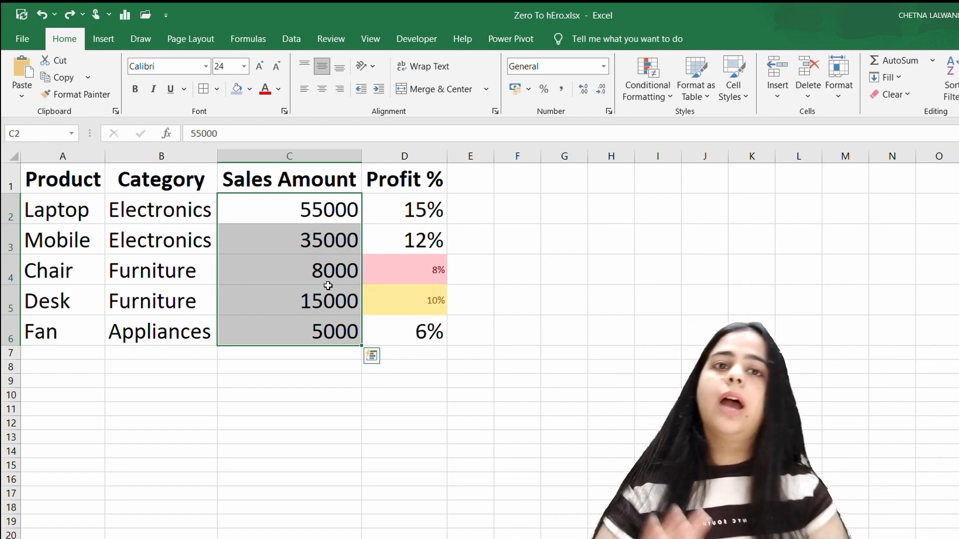
Step: Preview the 60% - Accent1 themed cell style on the sales amounts in C2:C6 without applying it
left_click(733, 90)
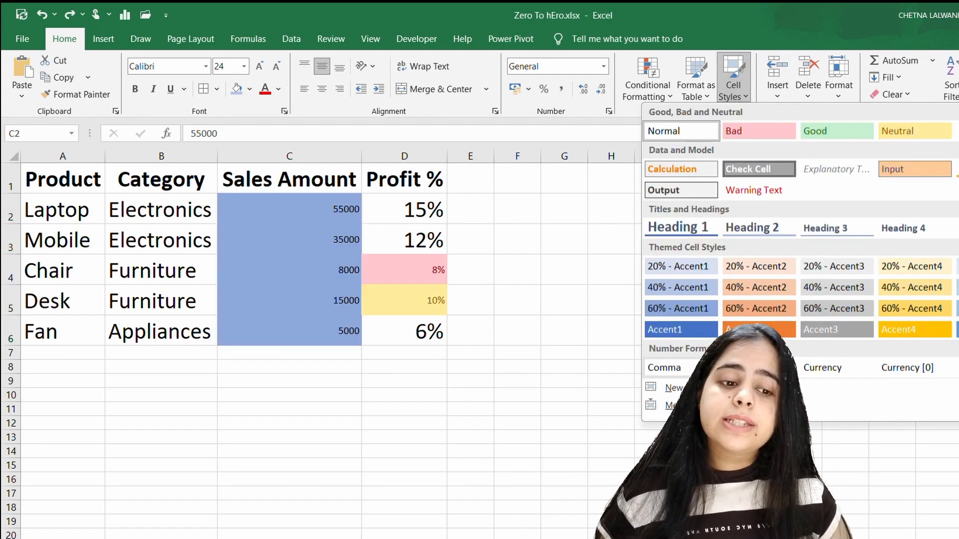
left_click(374, 271)
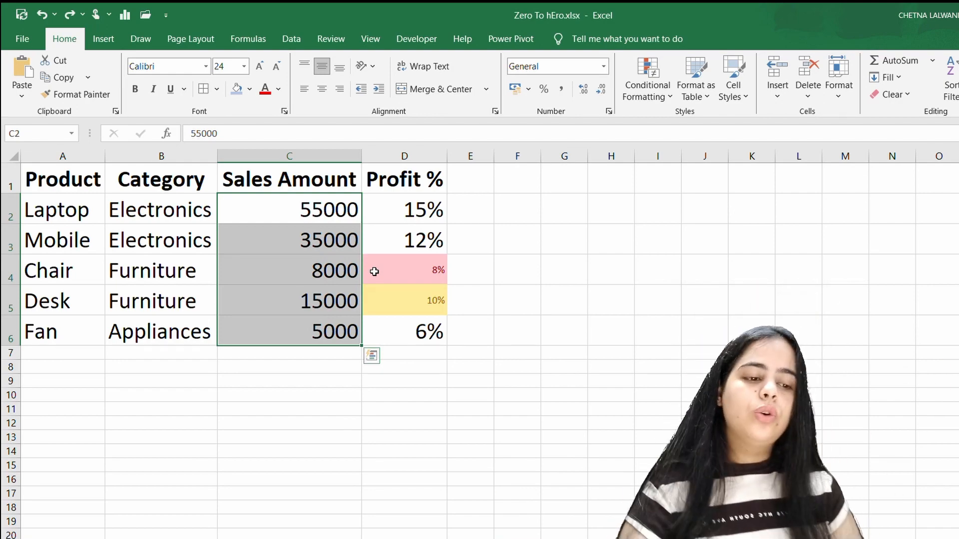
left_click(427, 267)
Step: Fill the Mobile profit cell D3 with standard red and reduce its font size to 10
left_click(441, 240)
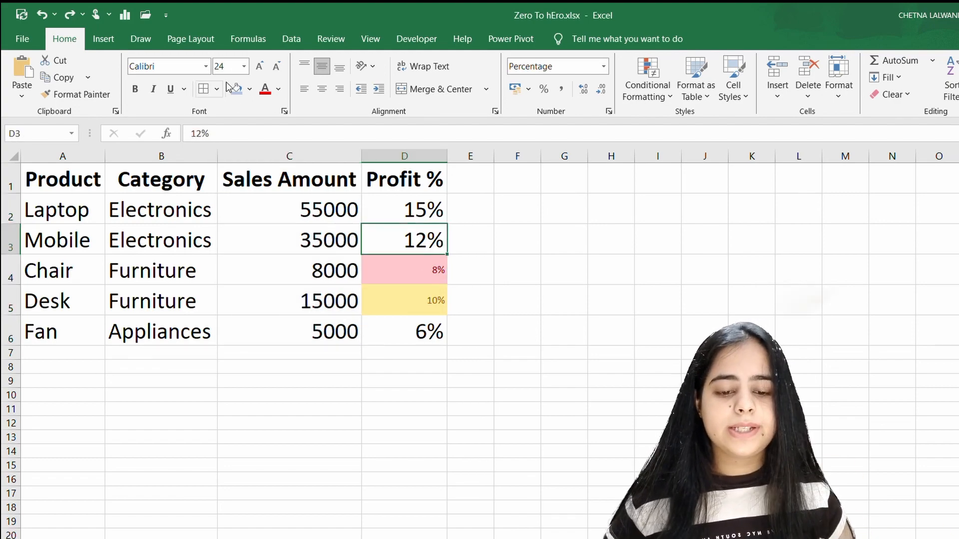
left_click(249, 90)
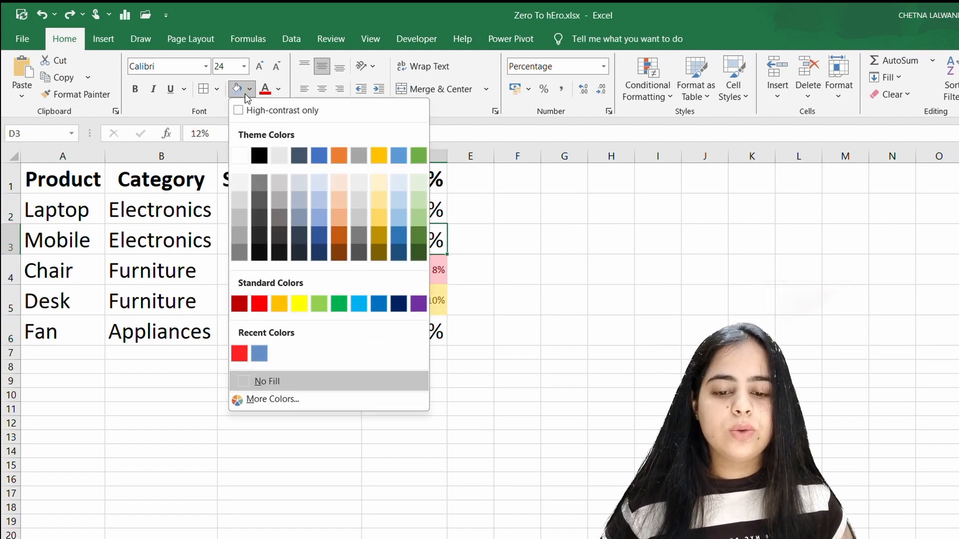
left_click(259, 304)
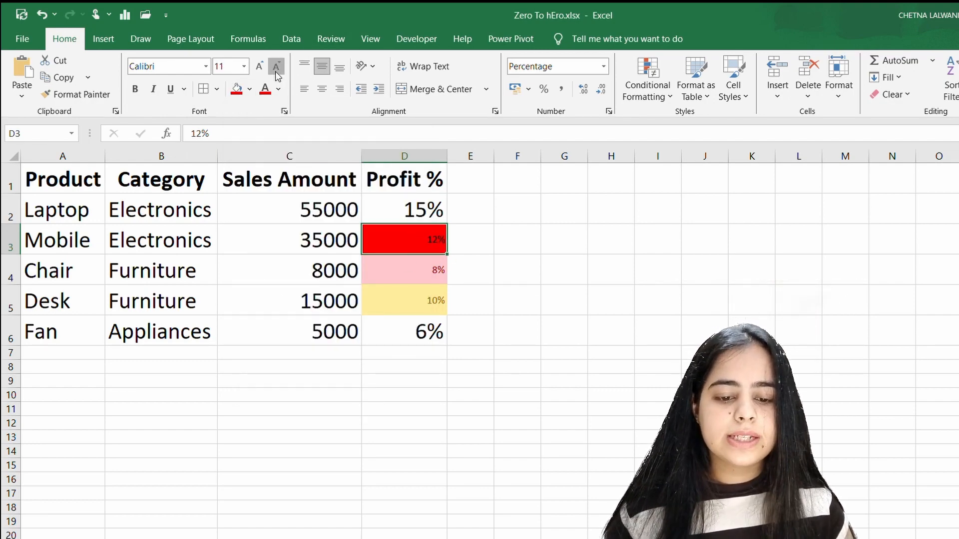
Step: Apply the Bad cell style to the empty cell E6 and to the Laptop profit percentage in D2
left_click(482, 346)
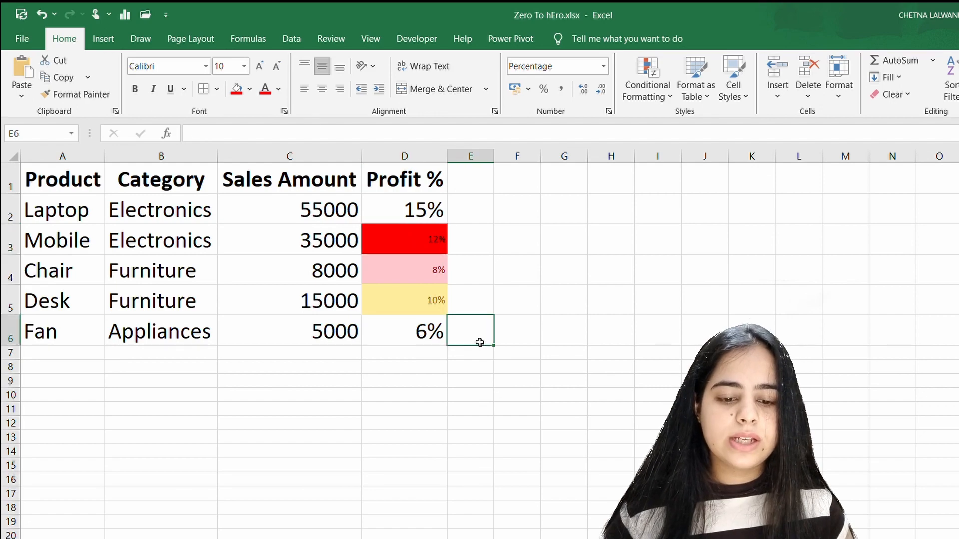
left_click(743, 97)
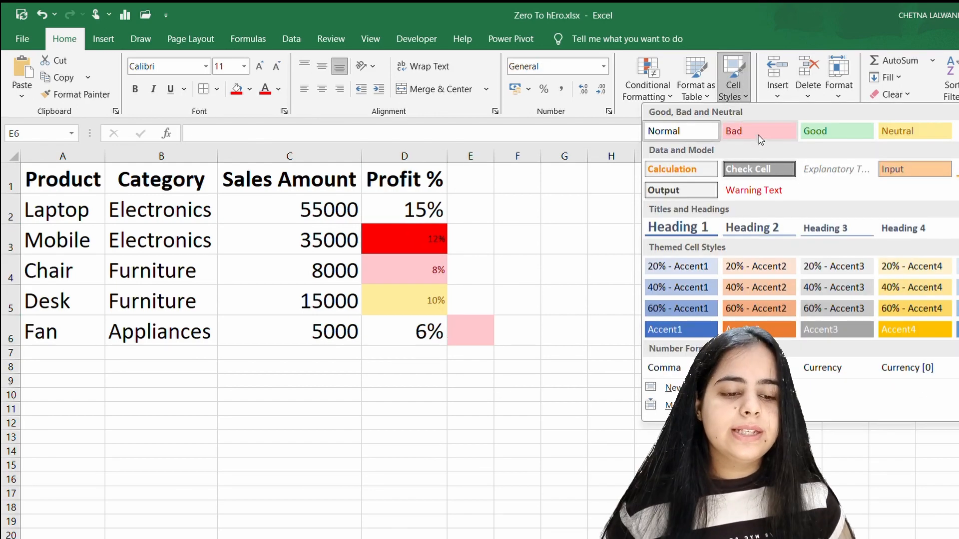
left_click(759, 132)
left_click(426, 208)
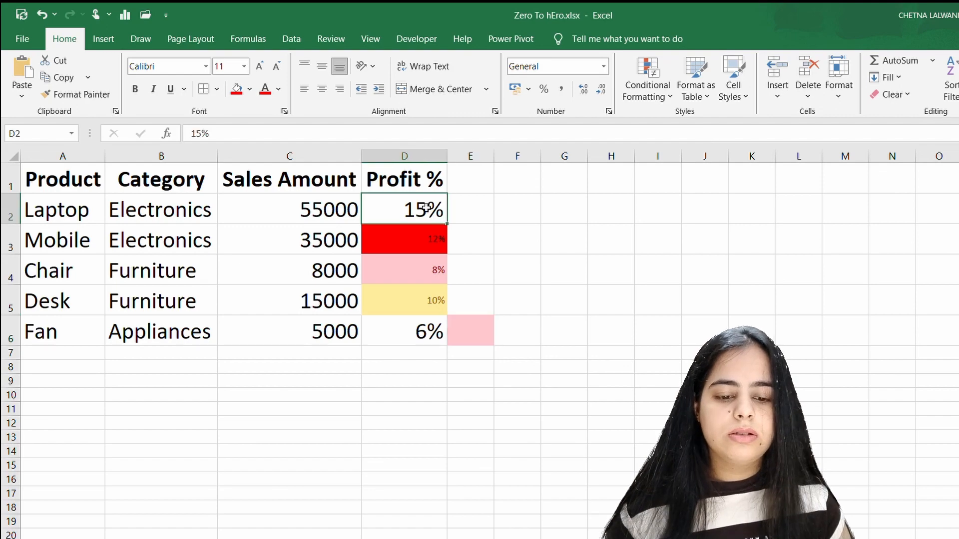
left_click(739, 93)
left_click(738, 133)
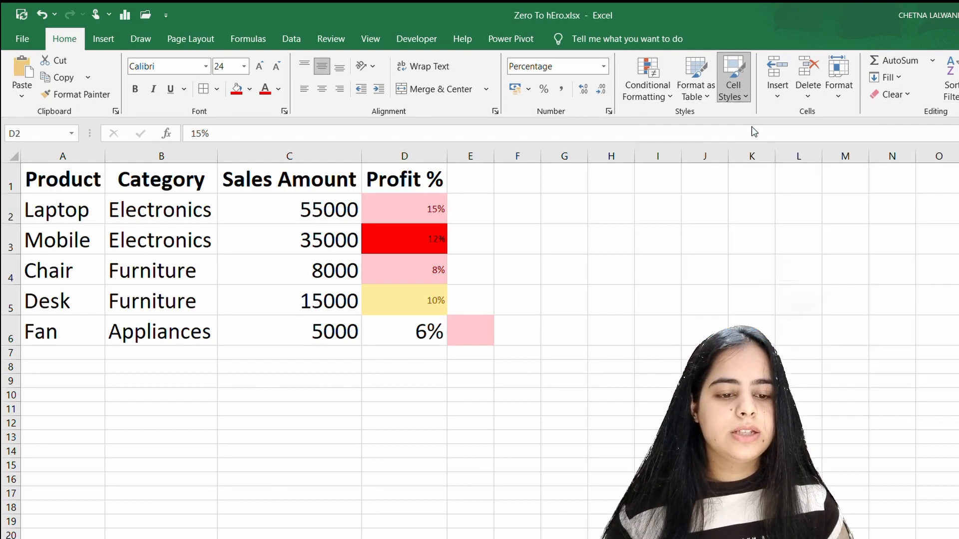
left_click(373, 253)
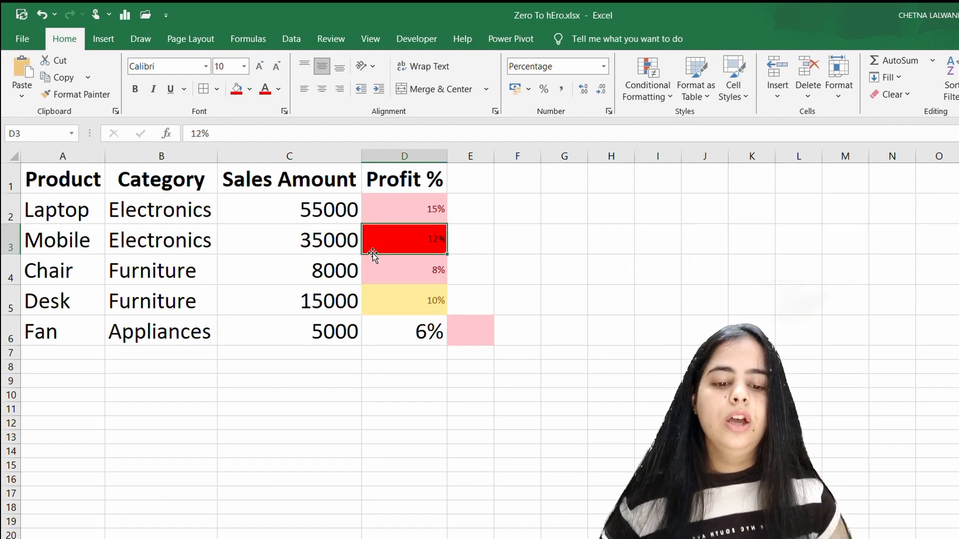